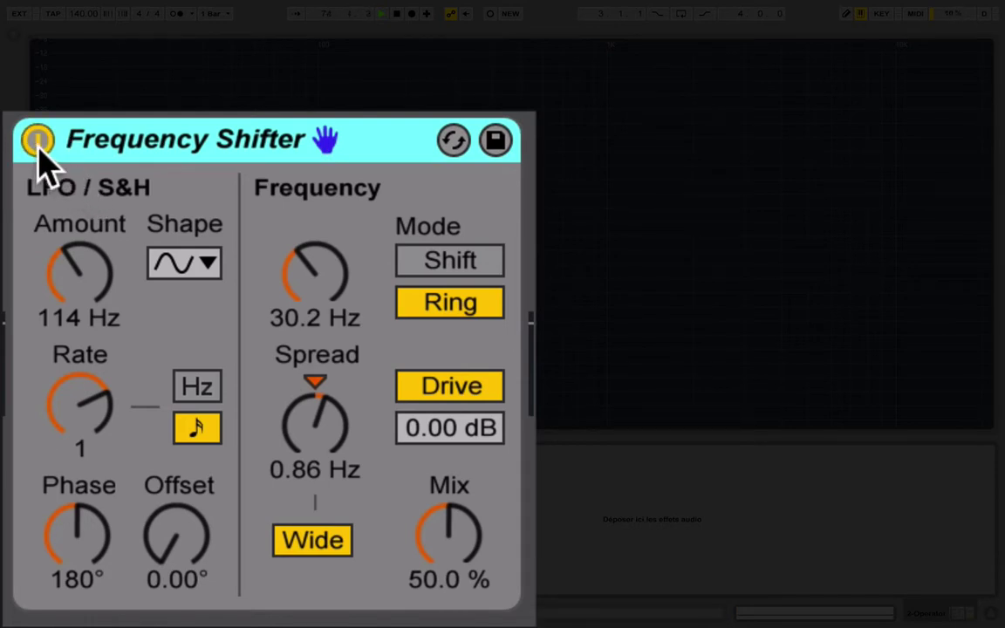
pyautogui.click(37, 141)
pyautogui.click(38, 140)
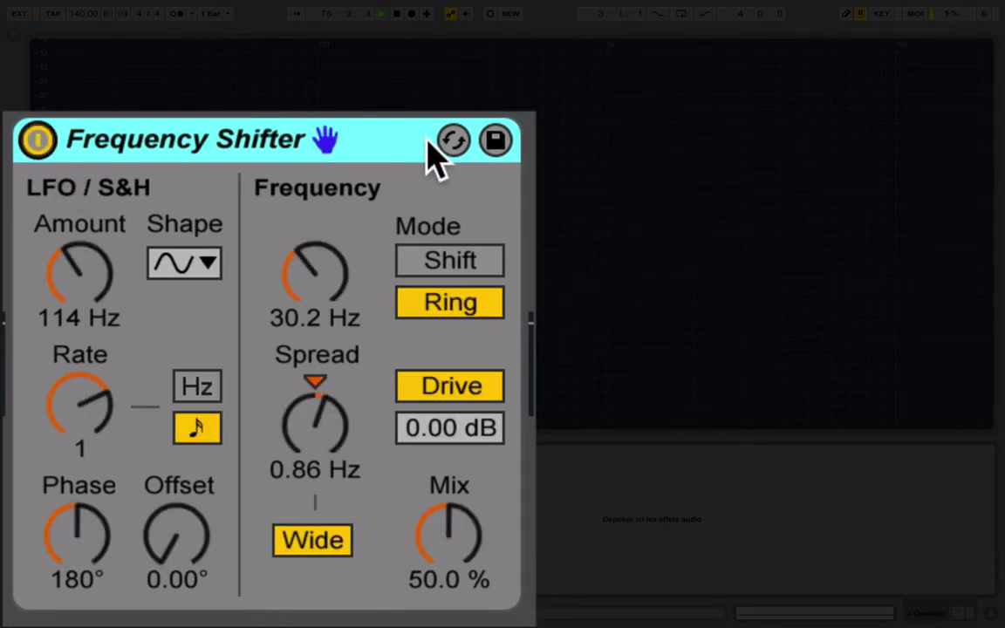
pyautogui.click(455, 142)
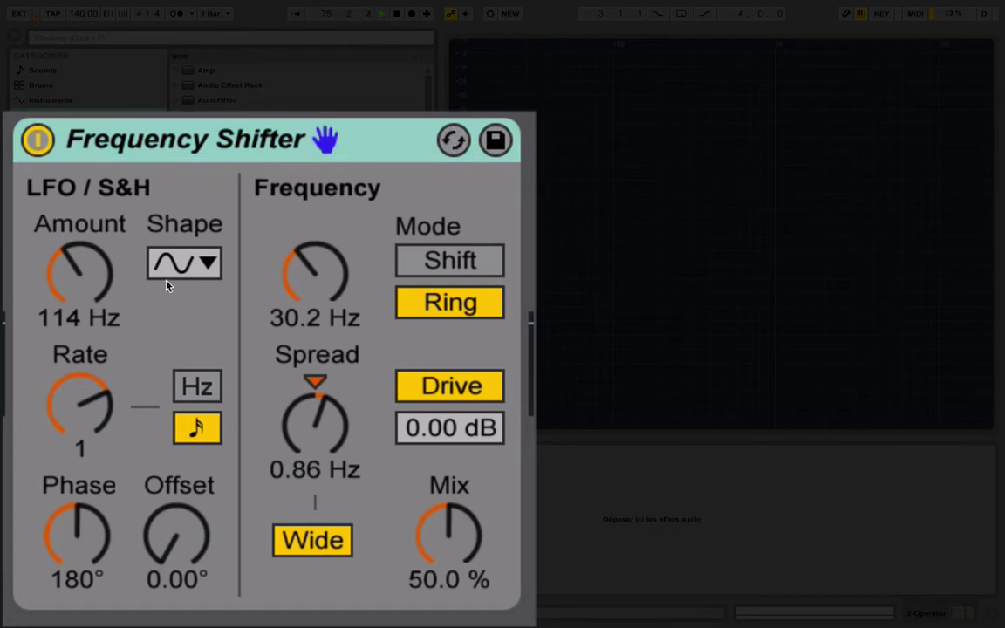
pyautogui.click(10, 36)
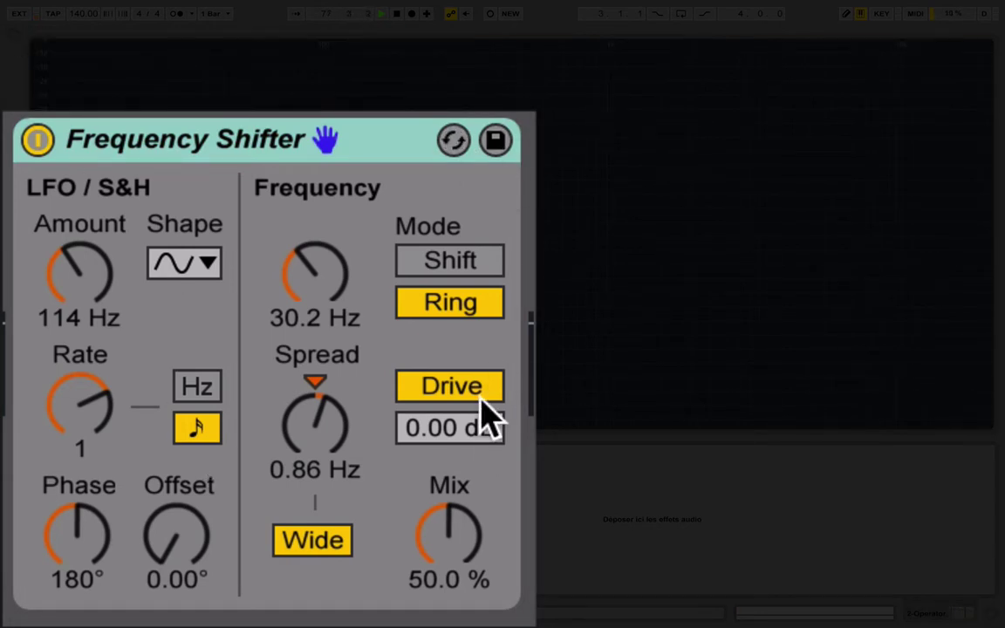
# - Reset the Frequency Shifter's Spread to 0.00 Hz, Frequency to 1.00 kHz, LFO Amount to 0.00 Hz, and the LFO Rate to its default
pyautogui.click(340, 453)
pyautogui.press('Delete')
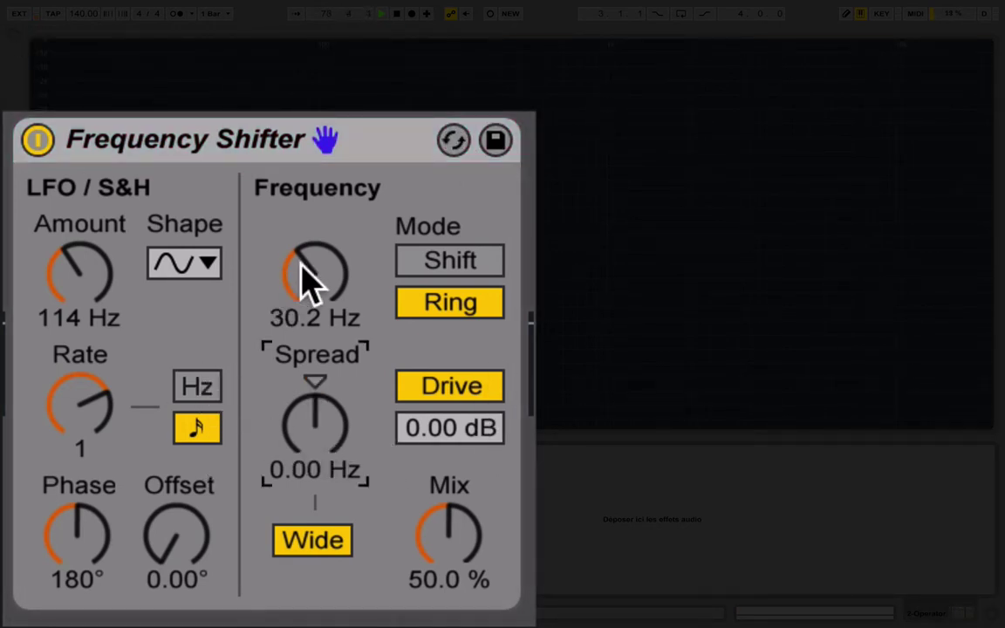
pyautogui.click(307, 280)
pyautogui.press('Delete')
pyautogui.click(83, 288)
pyautogui.press('Delete')
pyautogui.click(84, 411)
pyautogui.press('Delete')
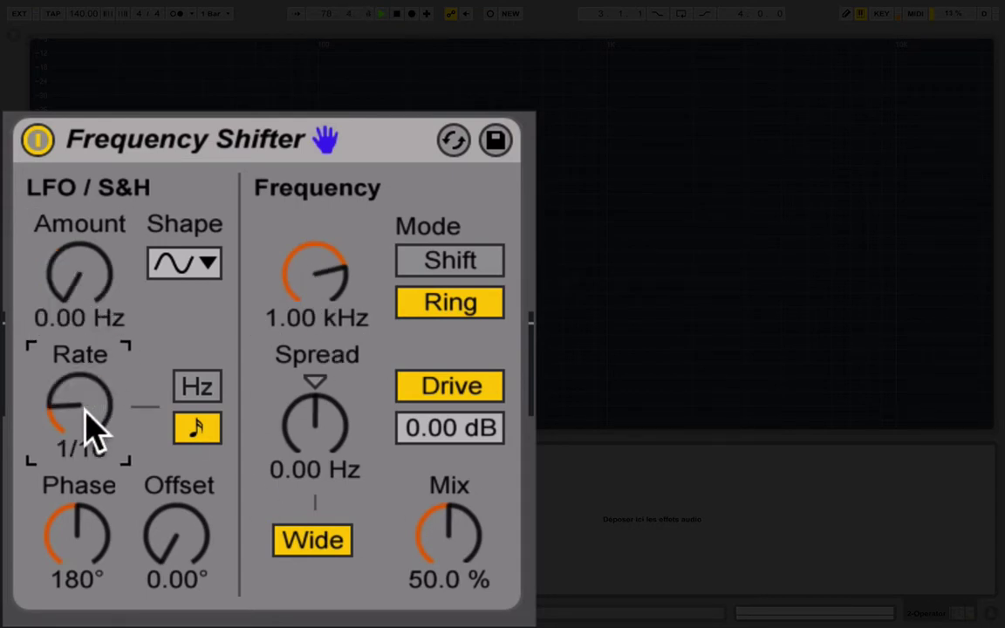
# - Switch the LFO Rate from note values to Hz and lower it to 0.01 Hz
pyautogui.click(87, 524)
pyautogui.click(194, 388)
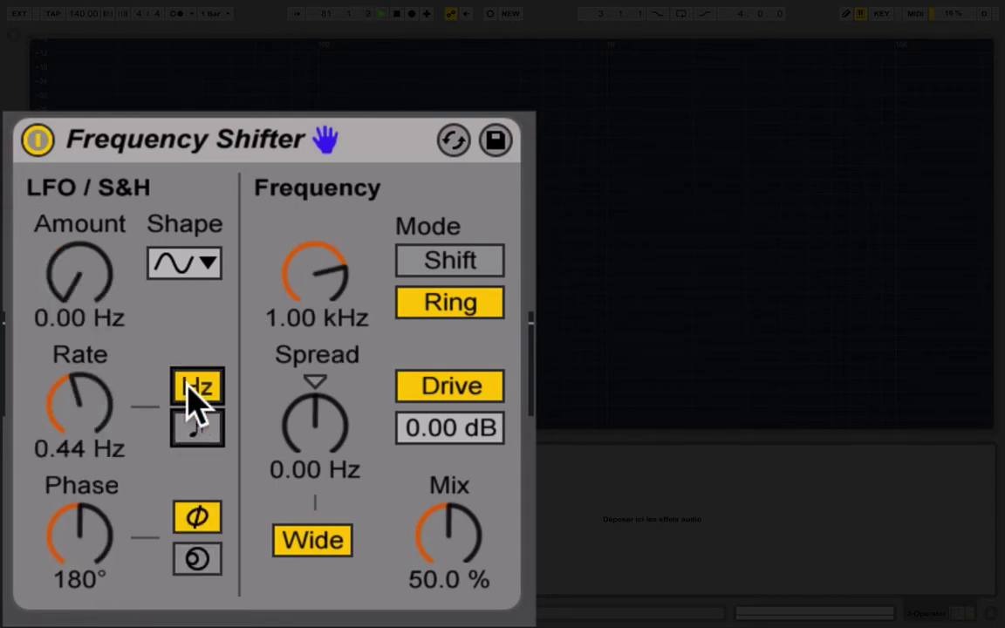
pyautogui.moveTo(79, 403); pyautogui.dragTo(80, 432)
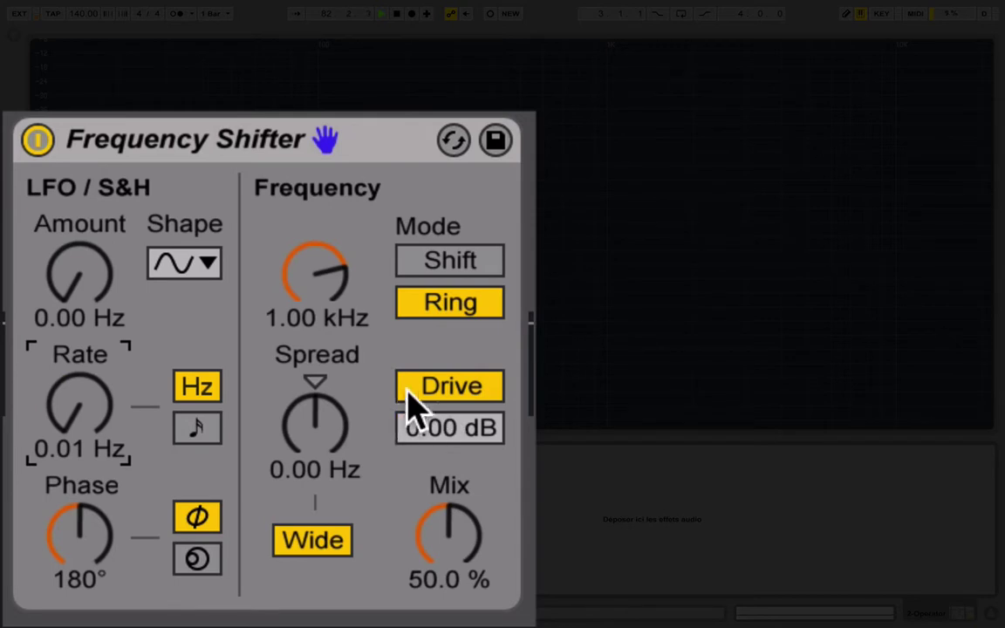
pyautogui.click(316, 147)
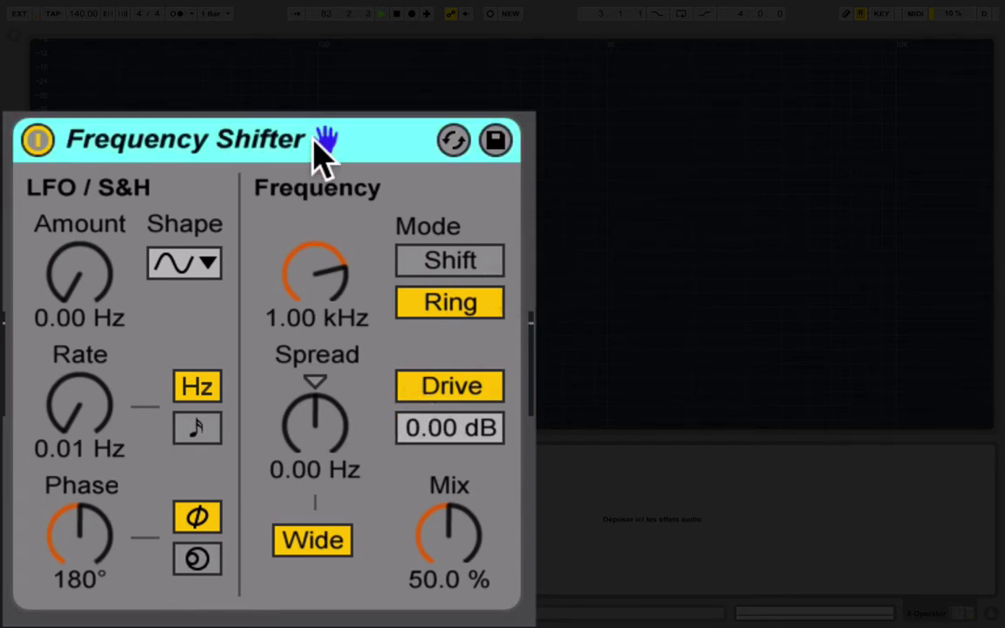
# - Switch the Frequency Shifter to Shift mode and compare the Fine and Spread controls, ending with Wide enabled
pyautogui.click(430, 259)
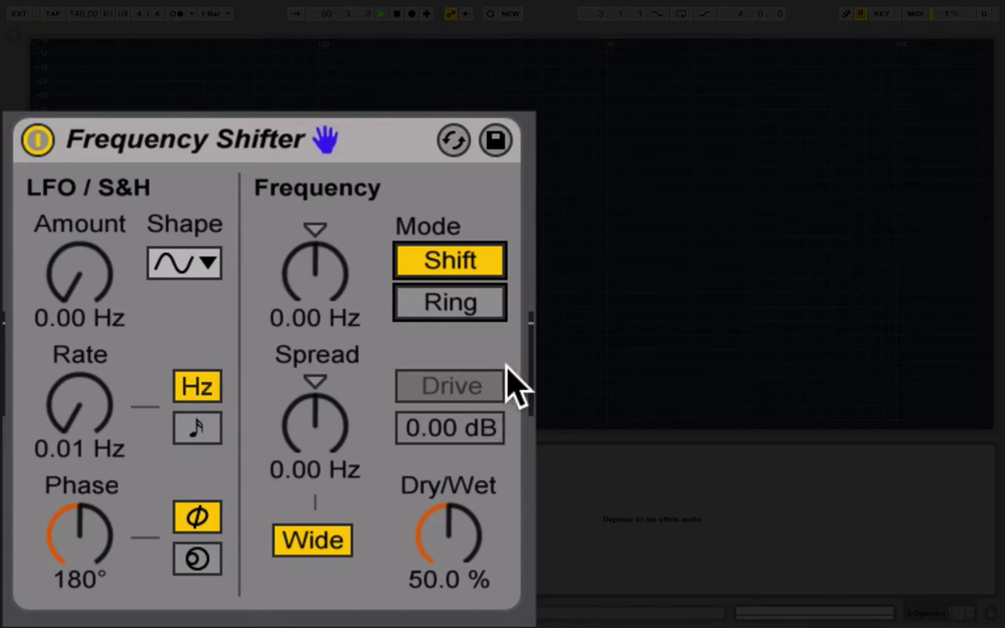
pyautogui.click(314, 537)
pyautogui.moveTo(292, 460); pyautogui.dragTo(327, 483)
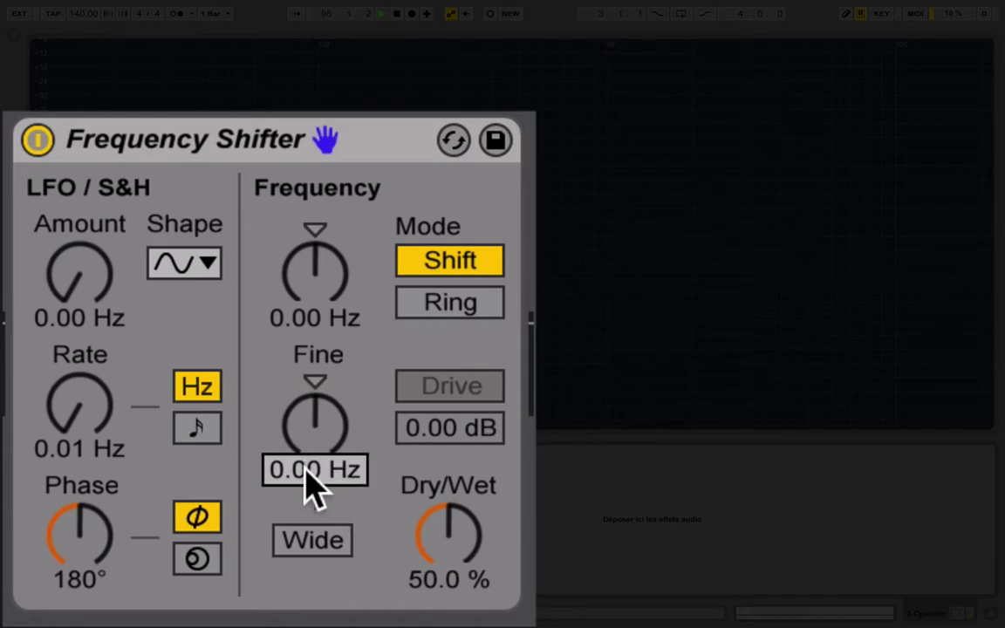
pyautogui.moveTo(315, 318)
pyautogui.mouseDown()
pyautogui.moveTo(315, 288)
pyautogui.moveTo(315, 318)
pyautogui.mouseUp()
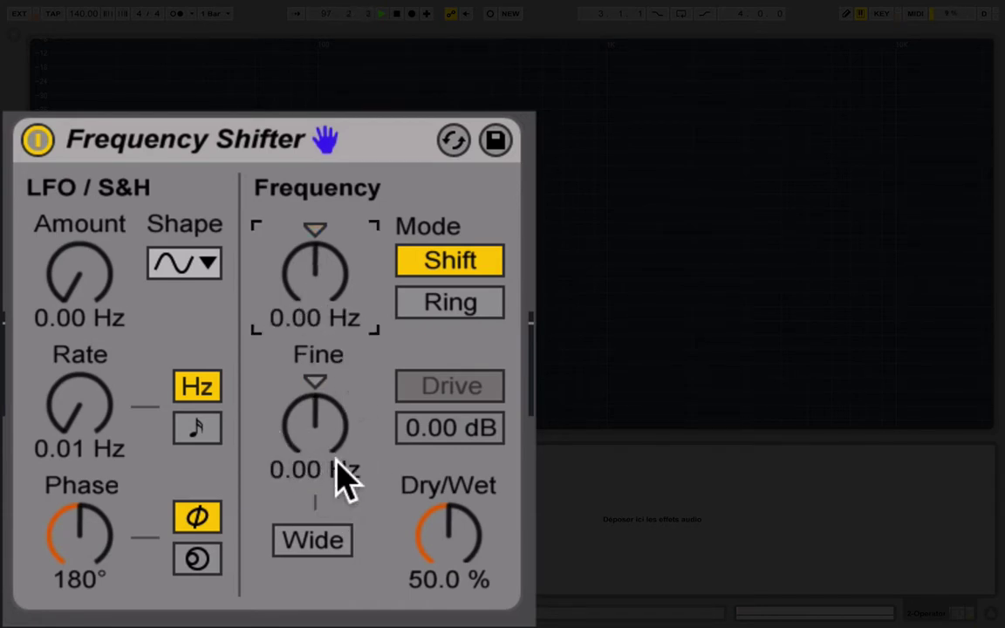
pyautogui.click(312, 541)
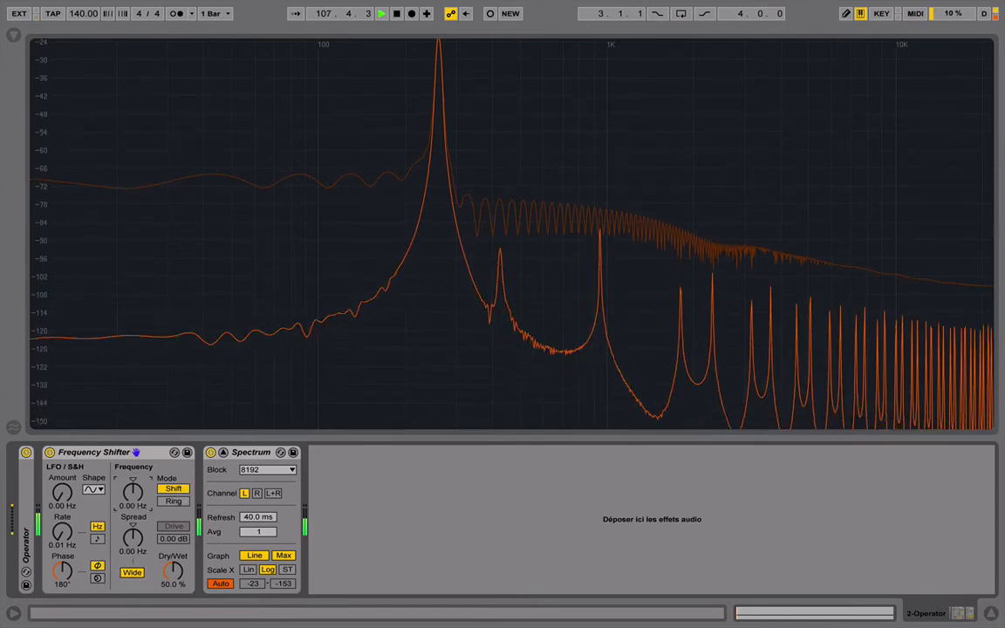
# - Raise the shift Frequency to 240 Hz and sweep Dry/Wet up to 100 % and down to 11.9 %
pyautogui.moveTo(132, 491); pyautogui.dragTo(133, 462)
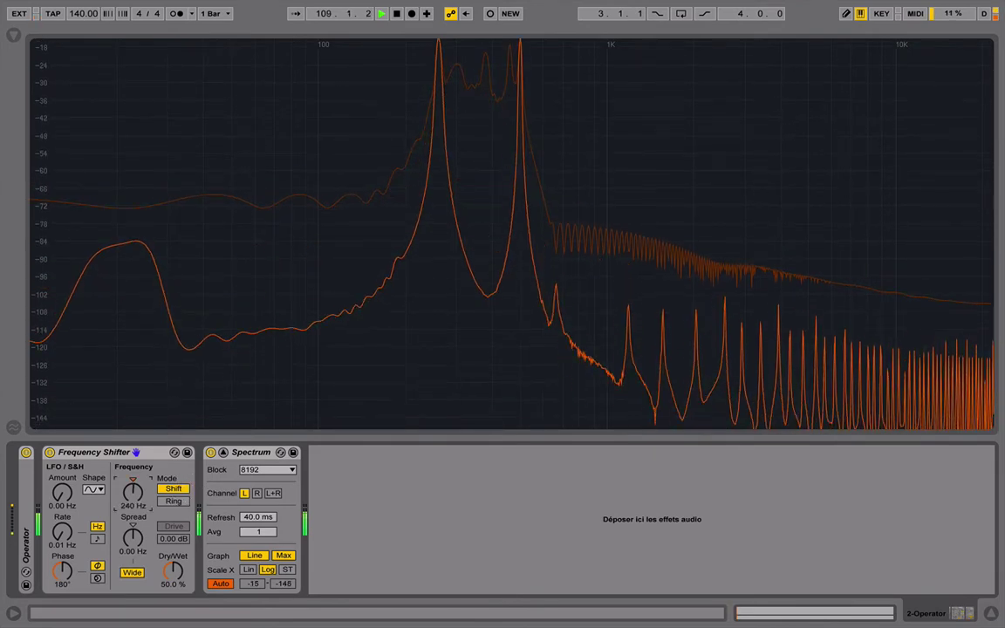
pyautogui.moveTo(173, 571); pyautogui.dragTo(173, 524)
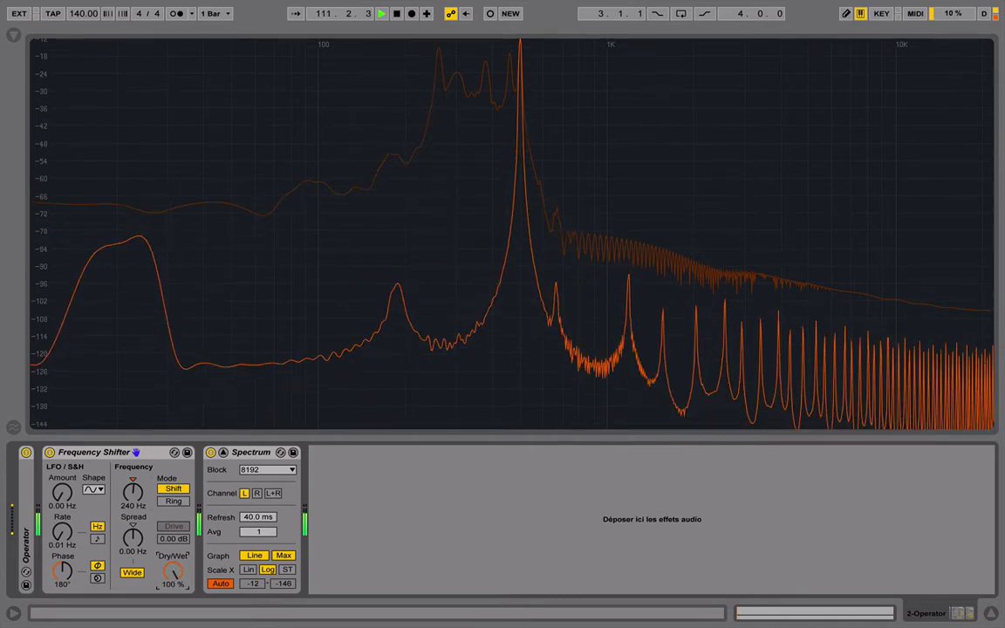
pyautogui.moveTo(173, 523); pyautogui.dragTo(172, 571)
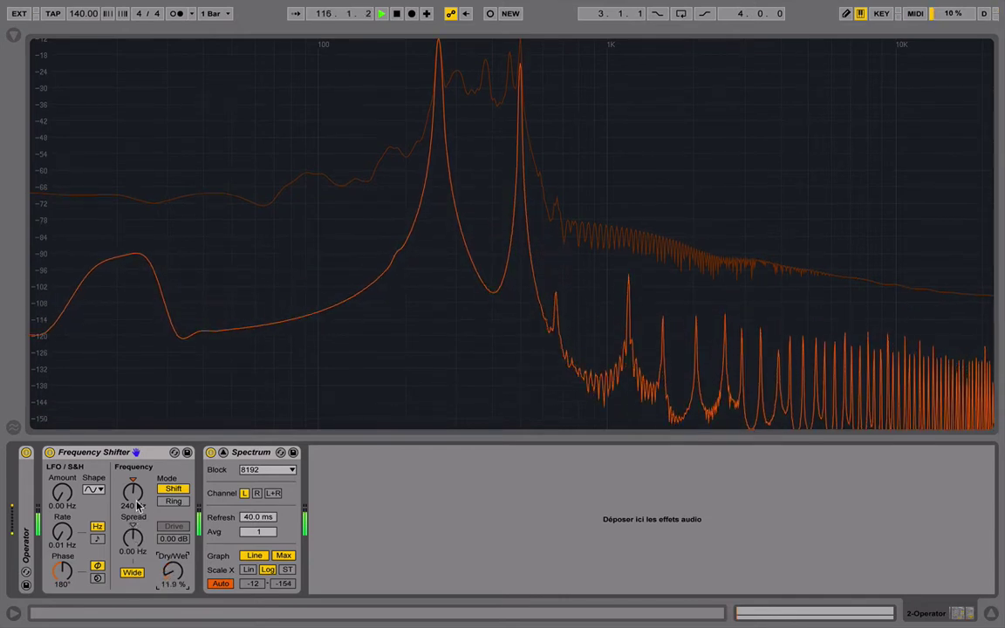
# - Return the shift Frequency to 0.00 Hz and raise Spread to 2.92 Hz
pyautogui.moveTo(133, 491); pyautogui.dragTo(134, 536)
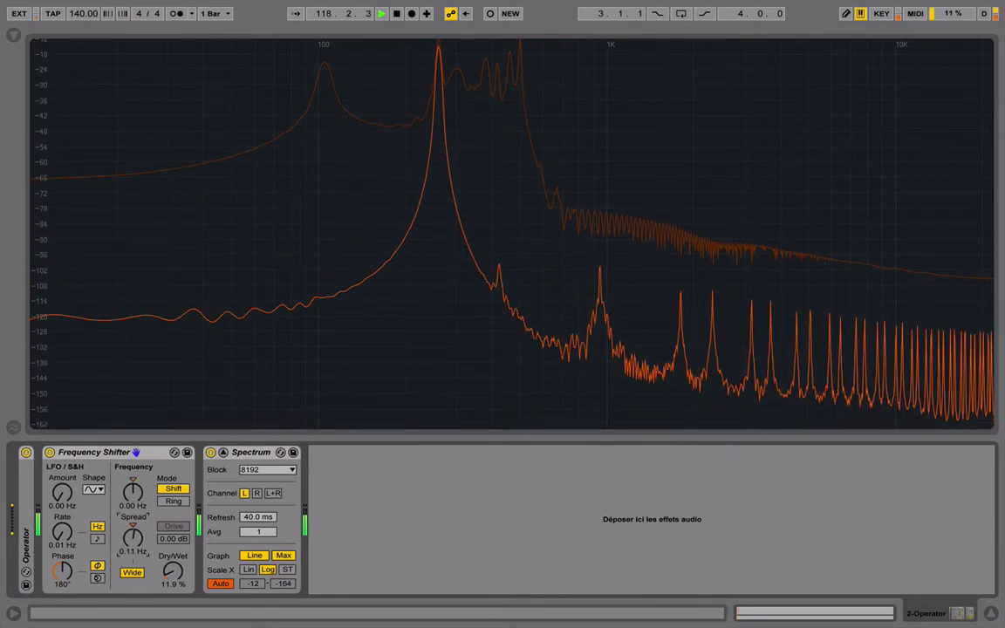
pyautogui.moveTo(133, 537); pyautogui.dragTo(133, 528)
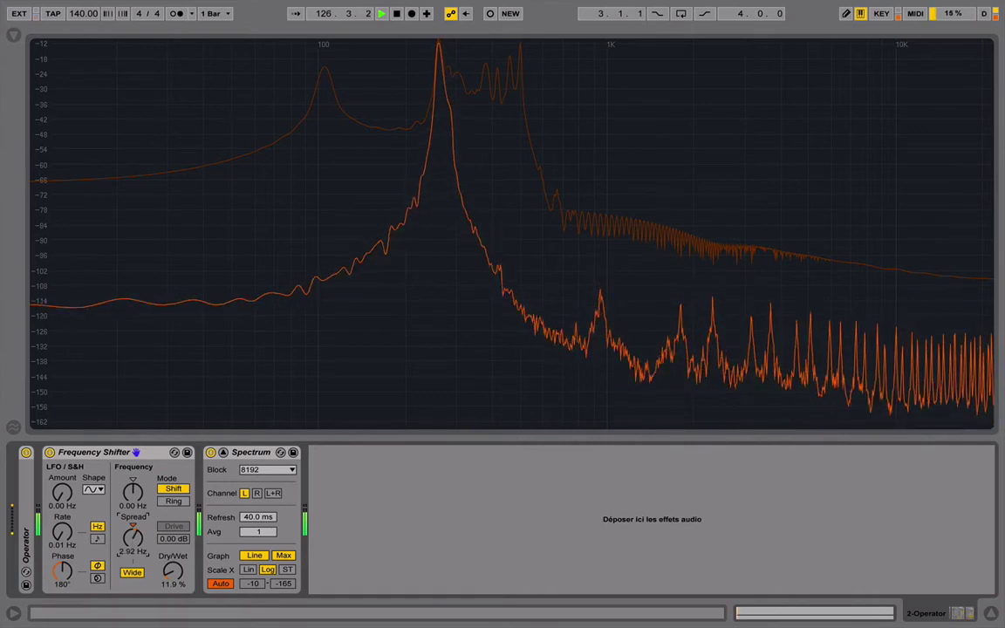
# - Disable Wide, raise Fine to 167 Hz, and set Dry/Wet to 49.2 %
pyautogui.click(132, 572)
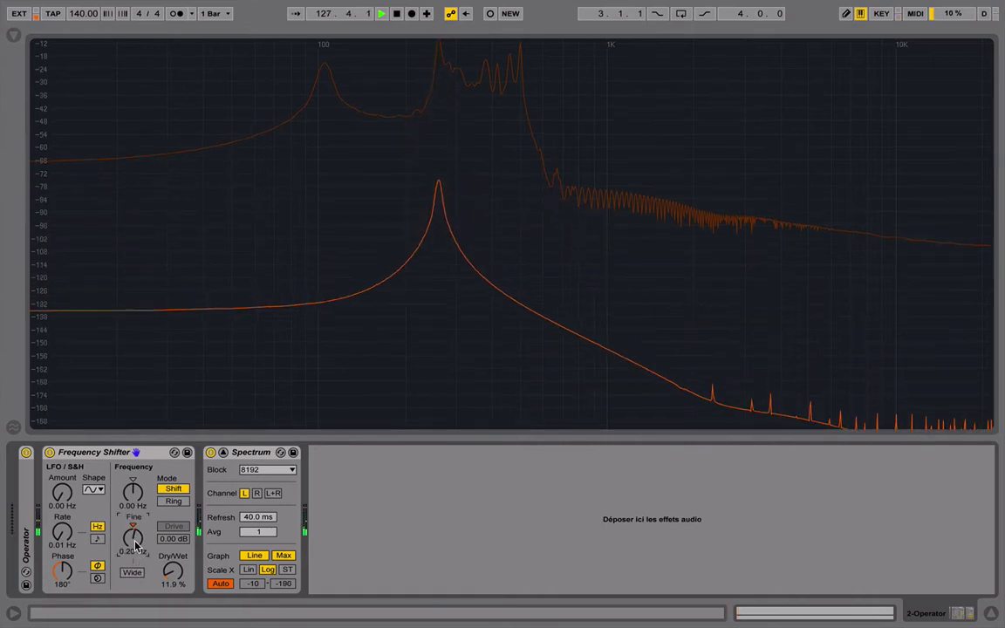
pyautogui.moveTo(138, 546); pyautogui.dragTo(138, 526)
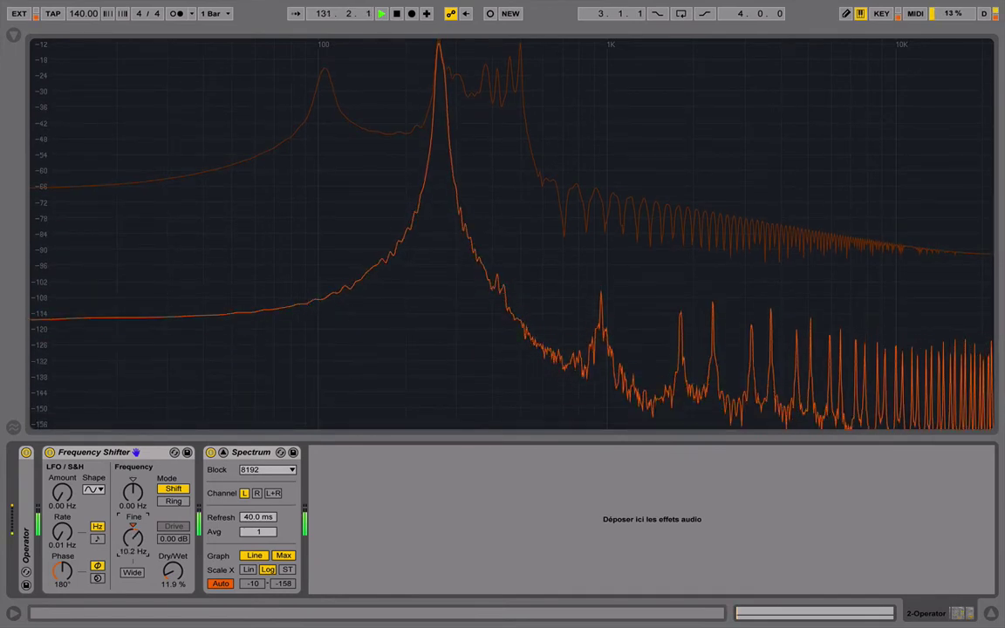
pyautogui.moveTo(138, 525); pyautogui.dragTo(138, 498)
pyautogui.moveTo(173, 571); pyautogui.dragTo(172, 547)
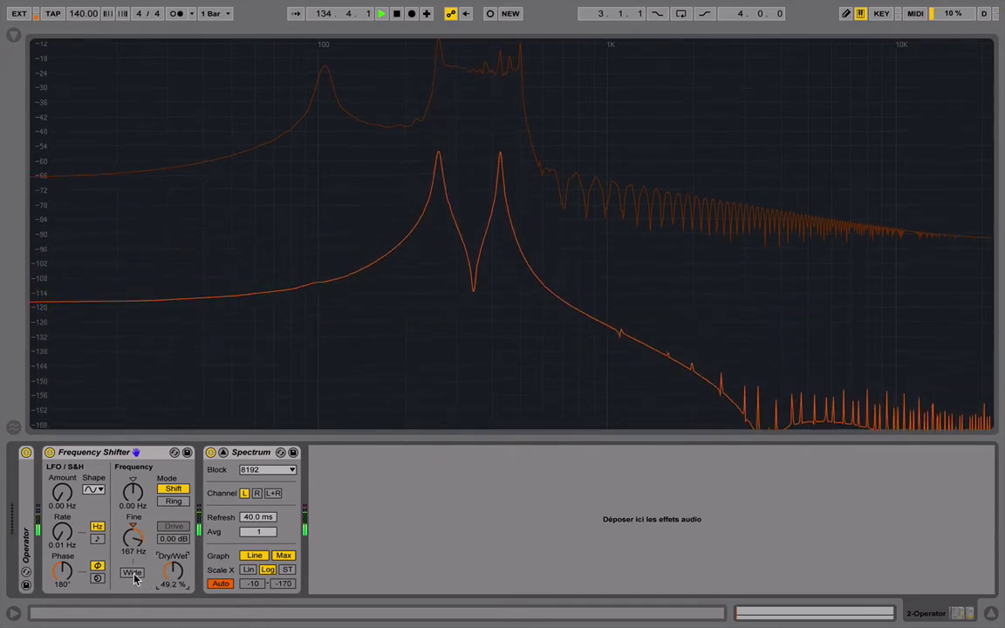
# - Switch the Frequency Shifter to Ring mode and reset Fine to 0.00 Hz
pyautogui.click(174, 502)
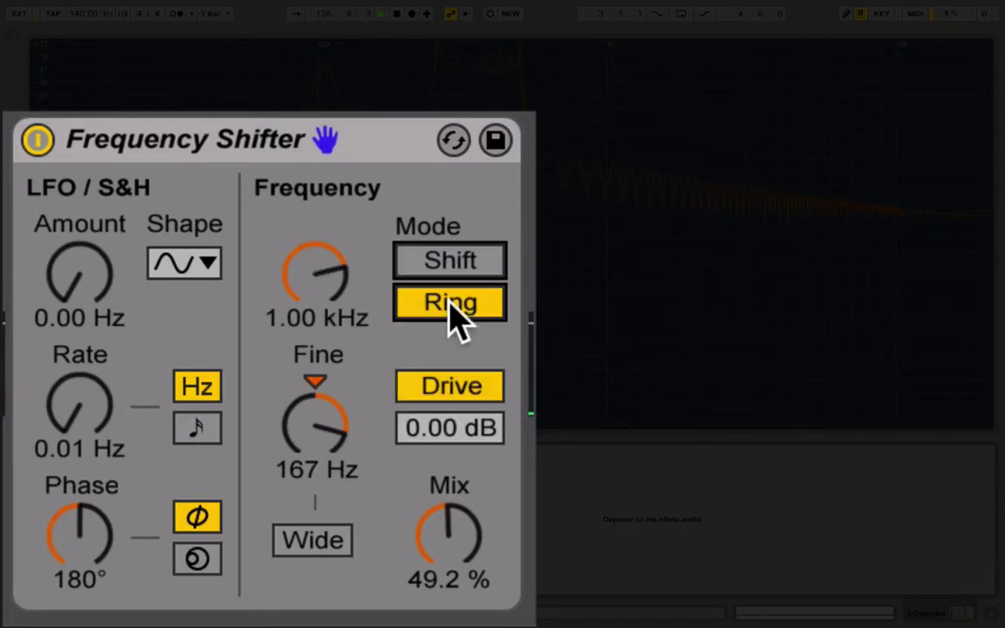
pyautogui.click(312, 426)
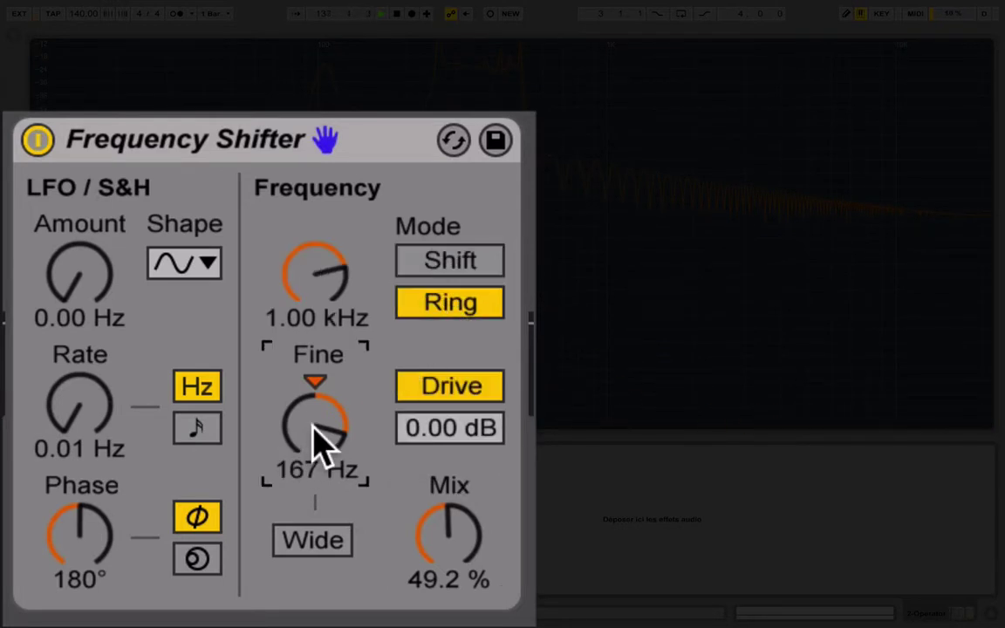
pyautogui.press('Delete')
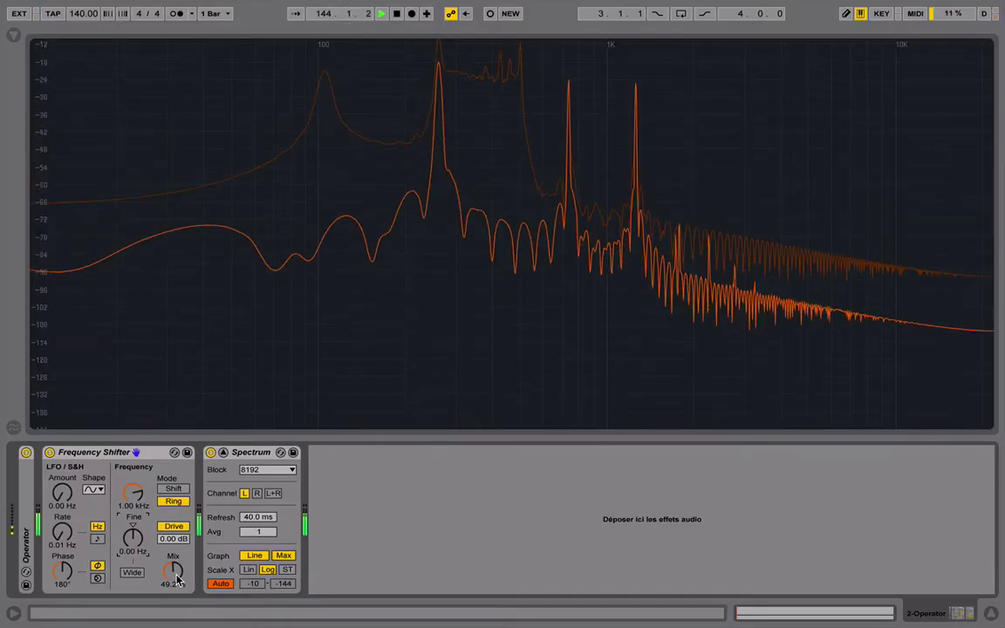
# - Set the ring modulator's Mix to 53.1 % and lower its Frequency to 120 Hz
pyautogui.moveTo(177, 580); pyautogui.dragTo(178, 568)
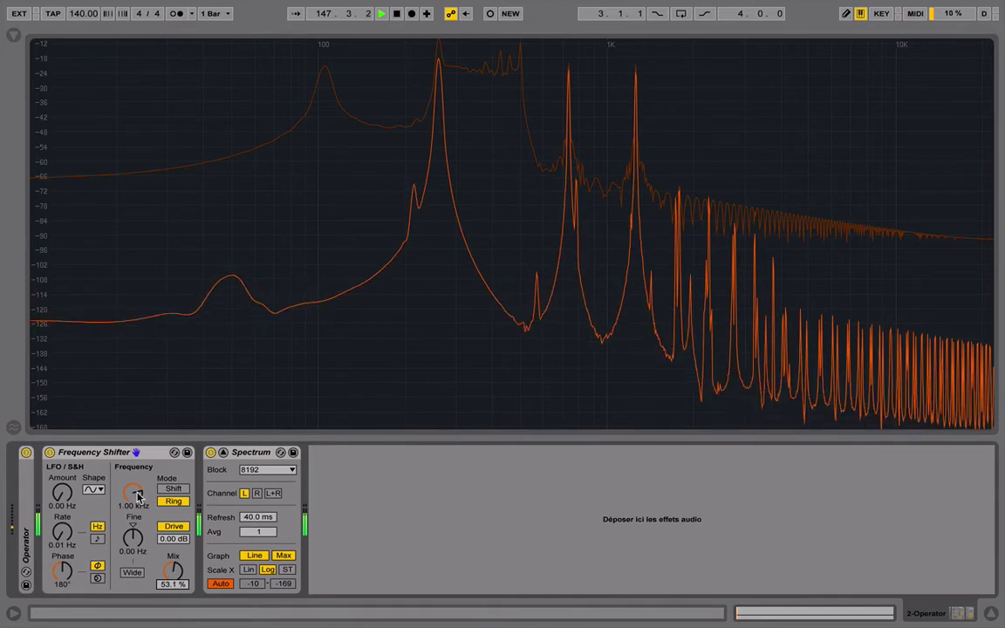
pyautogui.moveTo(133, 493); pyautogui.dragTo(132, 522)
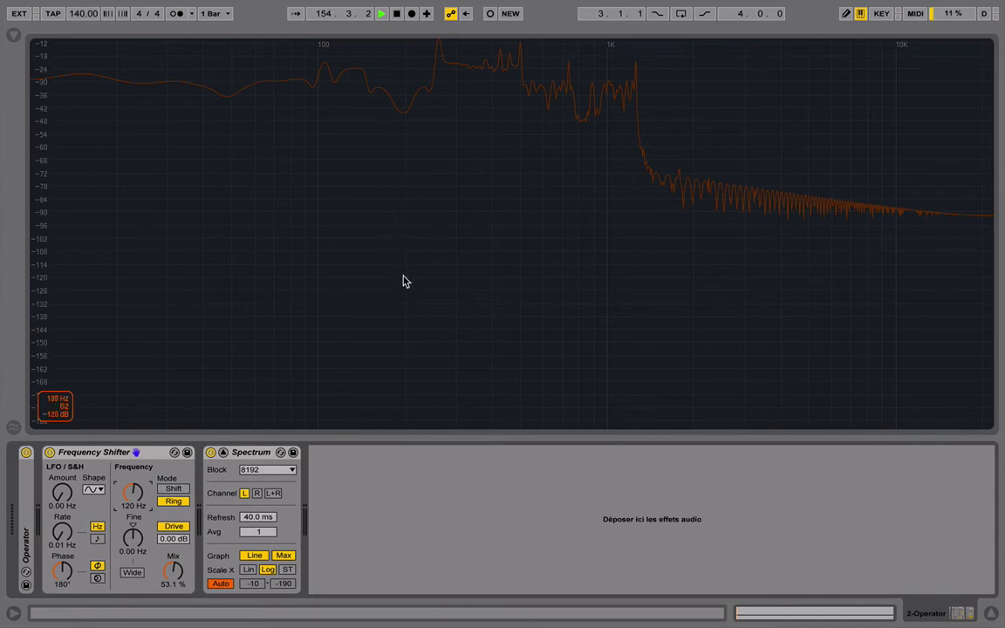
pyautogui.click(109, 453)
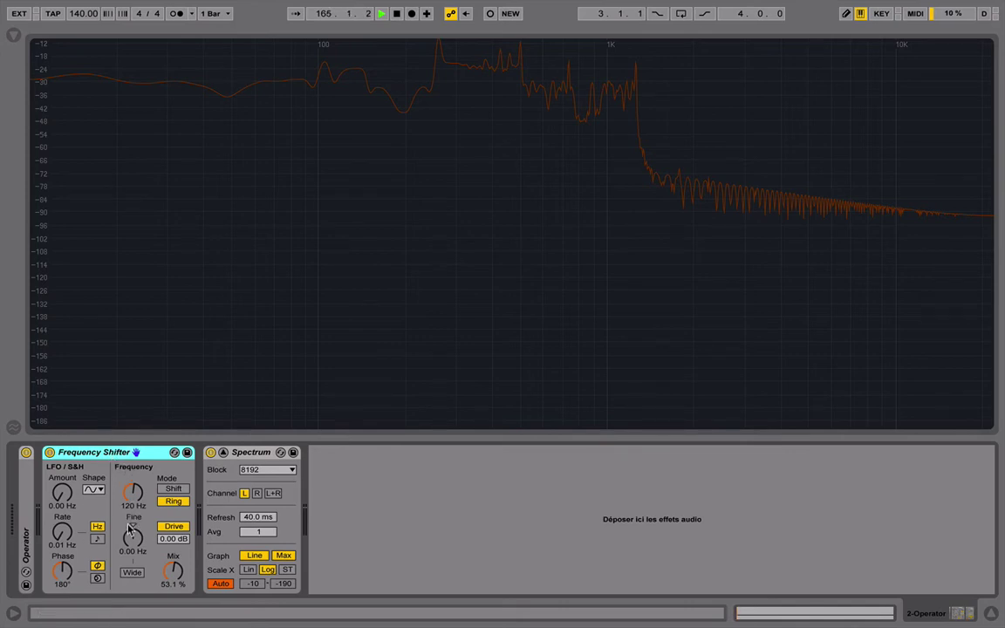
# - Lower the ring Frequency to 1.00 Hz and try Wide with the Spread control, ending with Wide disabled
pyautogui.moveTo(133, 493); pyautogui.dragTo(132, 499)
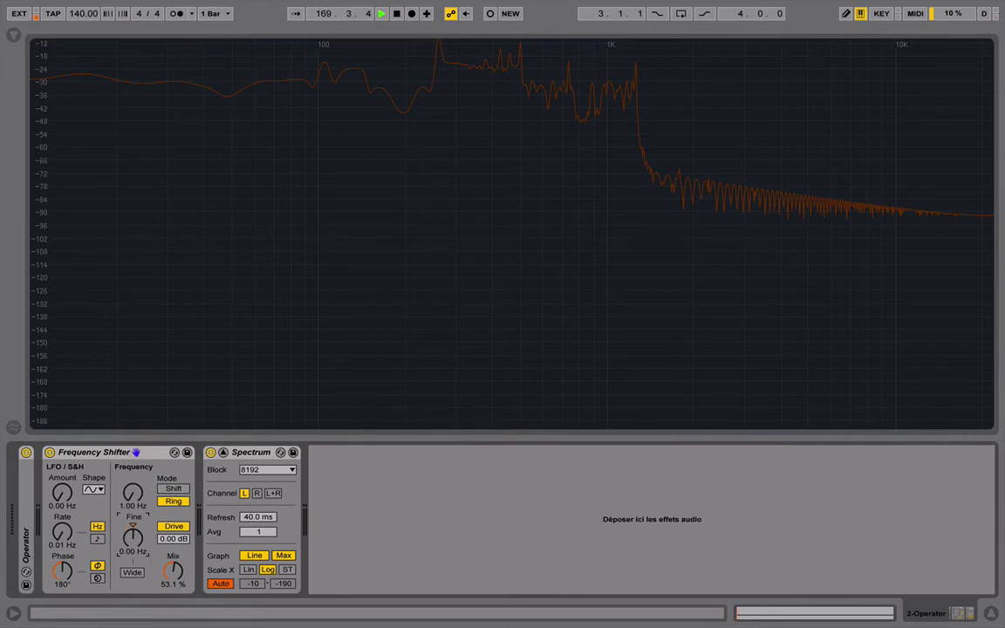
pyautogui.click(132, 573)
pyautogui.moveTo(136, 545); pyautogui.dragTo(135, 538)
pyautogui.click(133, 574)
# - Try out the Drive level, reduce the mix to 0 %, and turn Drive off
pyautogui.moveTo(174, 538); pyautogui.dragTo(154, 486)
pyautogui.moveTo(170, 578); pyautogui.dragTo(176, 574)
pyautogui.click(175, 528)
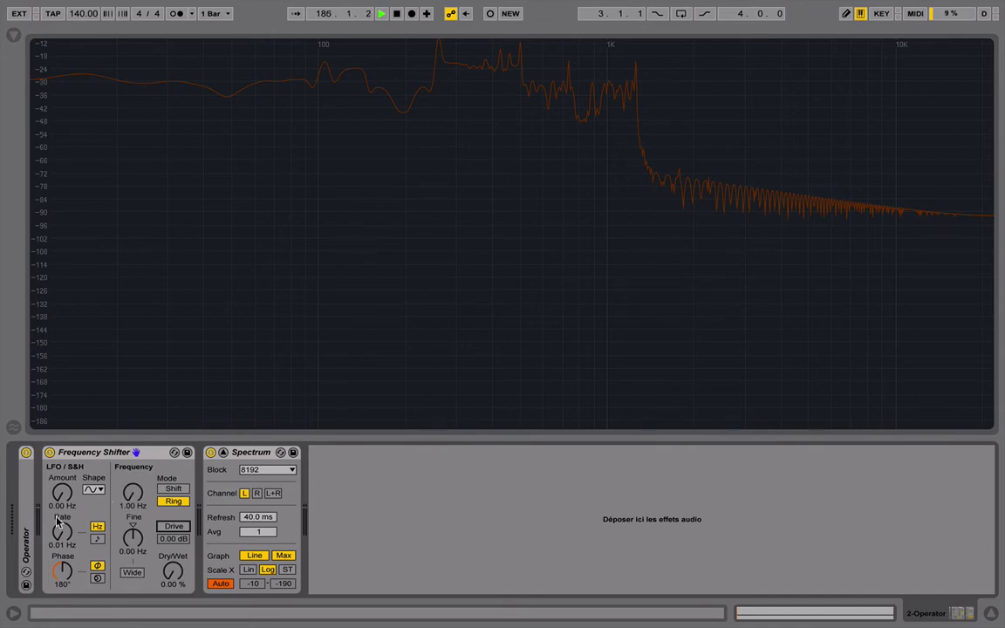
# - Set the LFO Amount to 200 Hz and sync its Rate to note values at 1
pyautogui.moveTo(62, 493); pyautogui.dragTo(62, 441)
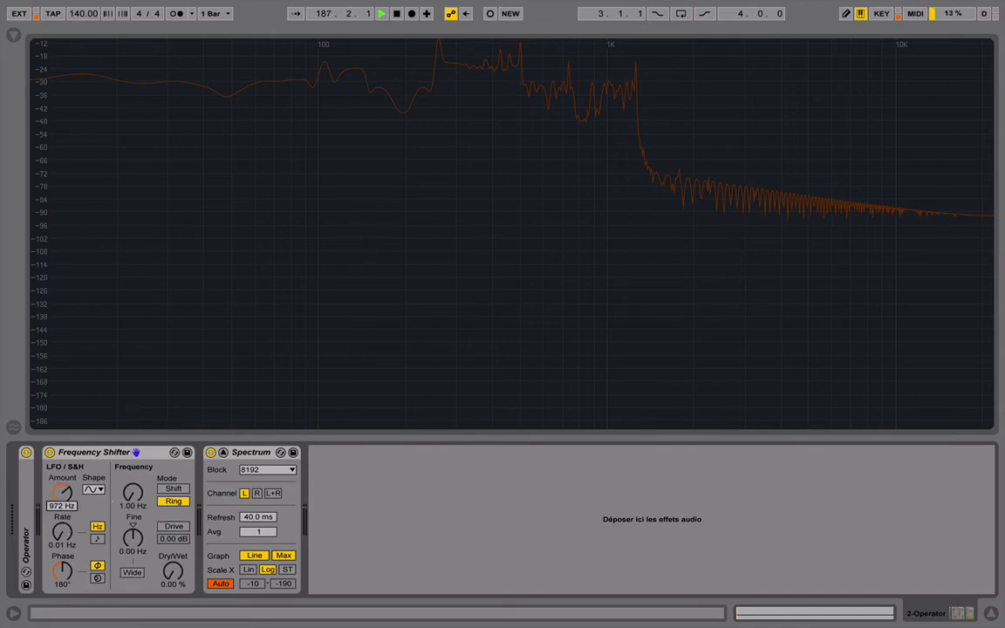
pyautogui.moveTo(56, 517); pyautogui.dragTo(56, 558)
pyautogui.write('200')
pyautogui.press('Return')
pyautogui.click(97, 540)
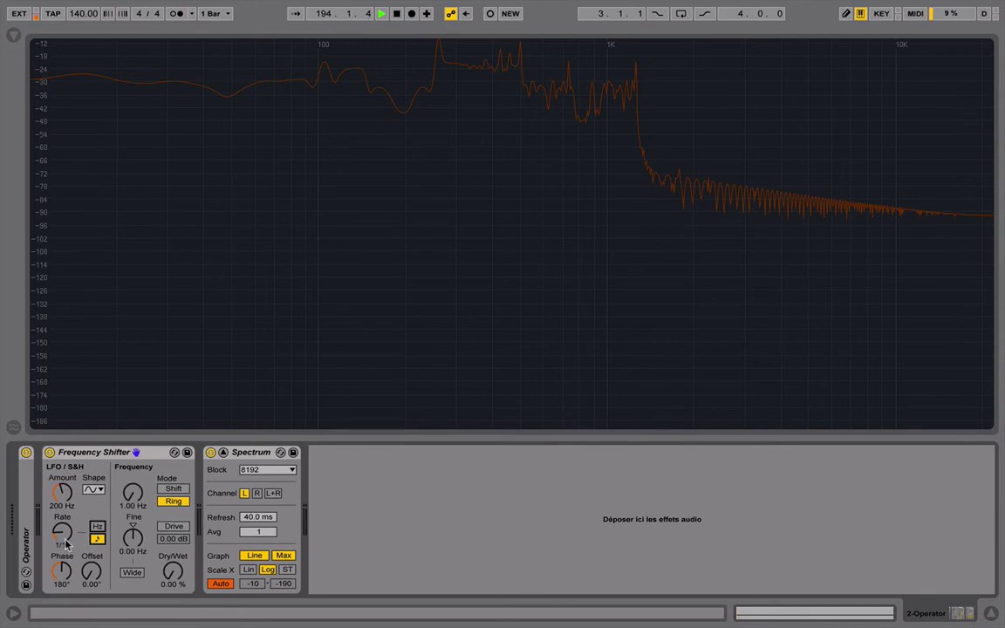
pyautogui.moveTo(66, 545); pyautogui.dragTo(65, 520)
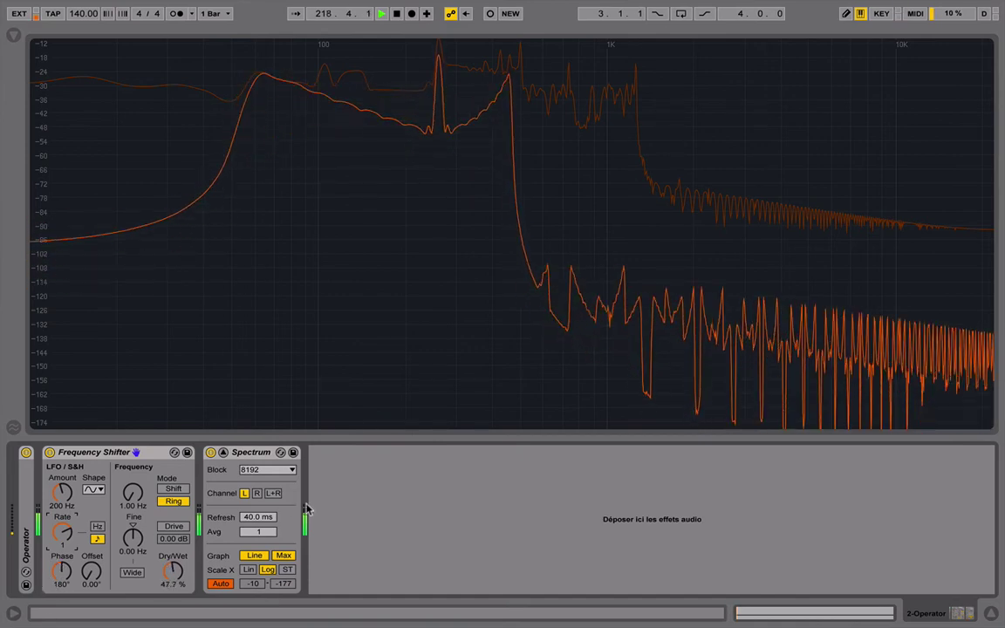
# - Set the Spectrum analyzer's block size to 16384
pyautogui.click(277, 471)
pyautogui.click(271, 512)
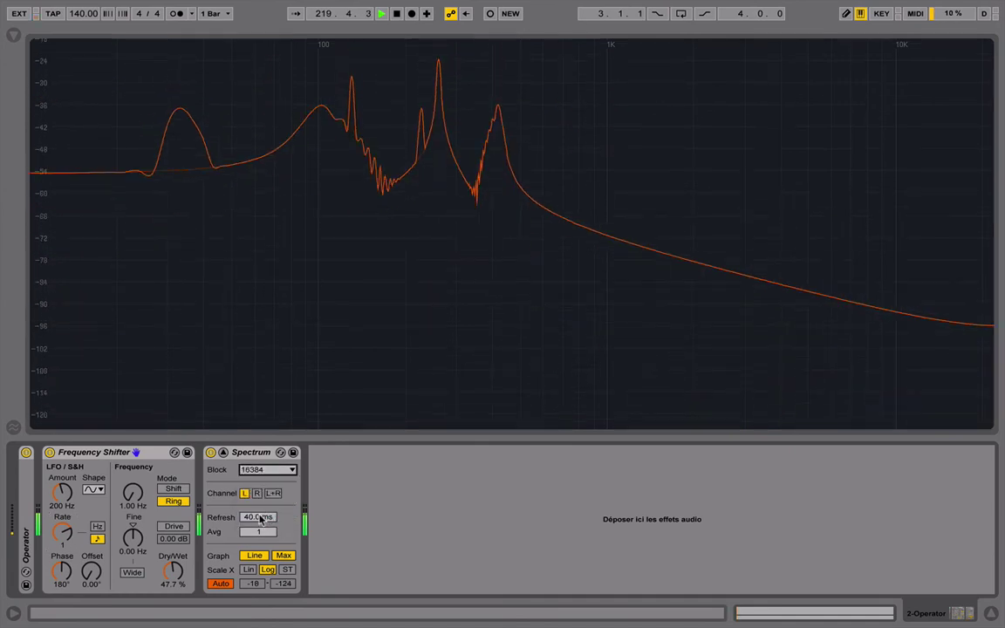